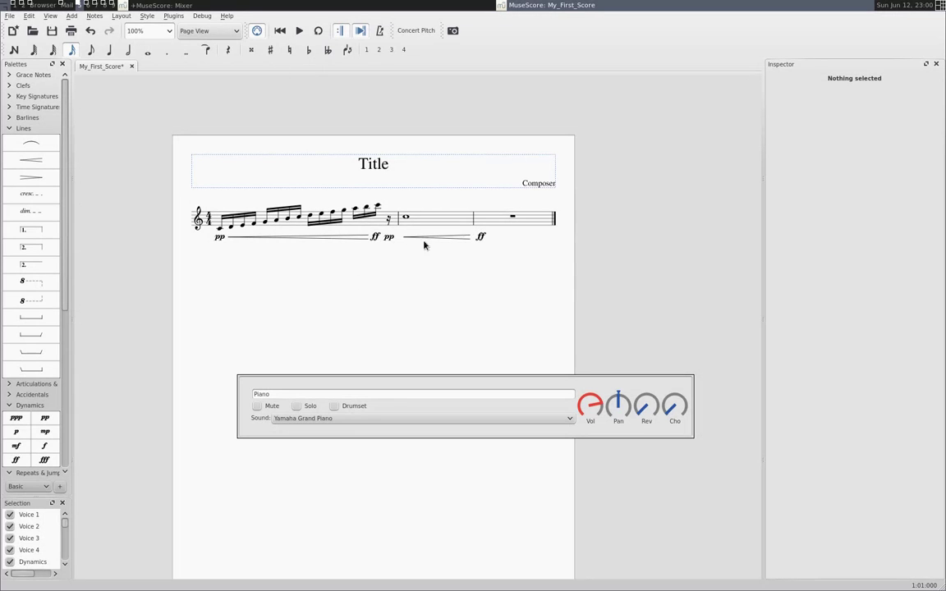
Play back the score with the Yamaha Grand Piano sound and stop playback.
{"action": "left_click", "coordinate": [298, 34]}
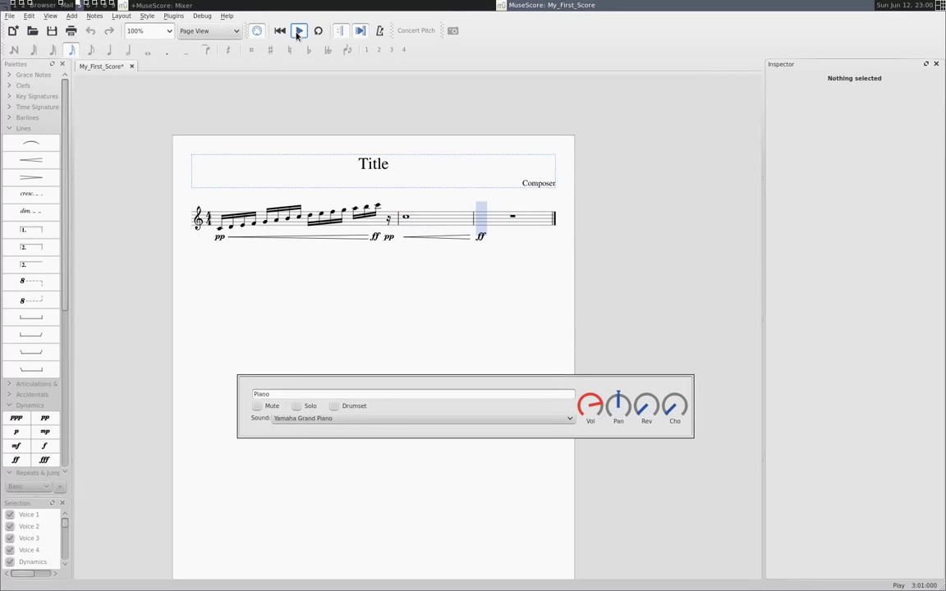
{"action": "key", "text": "space"}
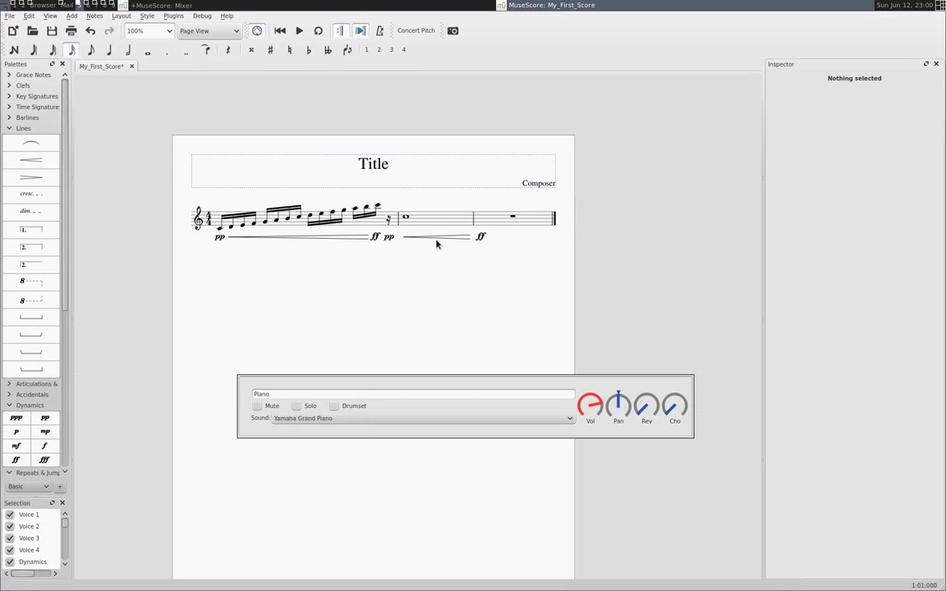
Set the Piano part's mixer sound to Strings and play the score back with it.
{"action": "left_click", "coordinate": [446, 419]}
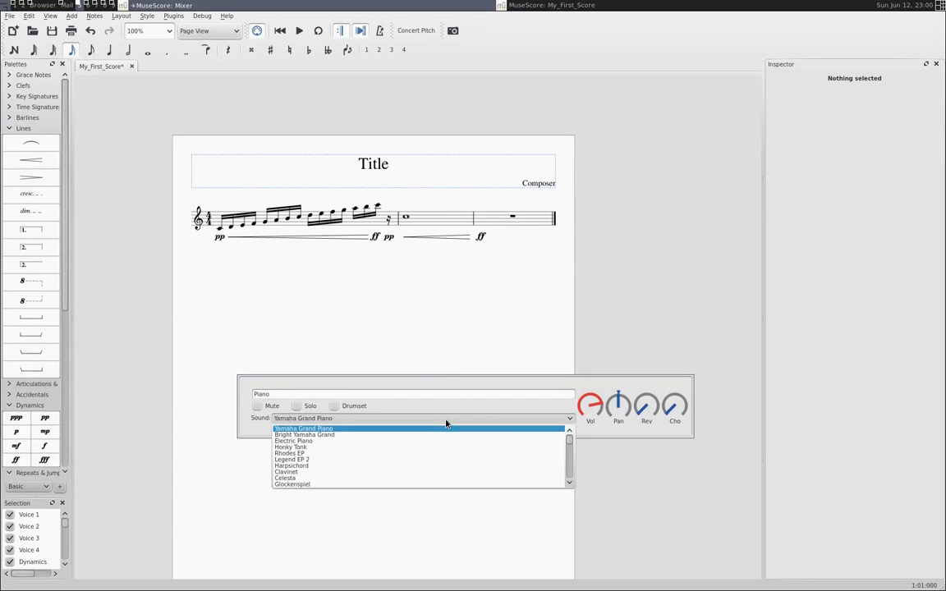
{"action": "scroll", "coordinate": [422, 445], "scroll_direction": "down", "scroll_amount": 10}
{"action": "left_click", "coordinate": [307, 484]}
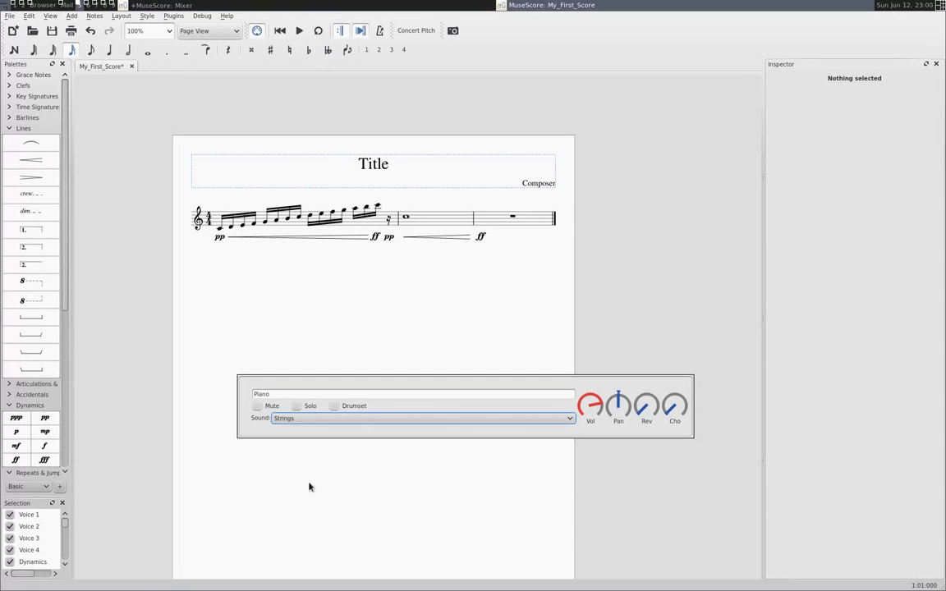
{"action": "left_click", "coordinate": [298, 30]}
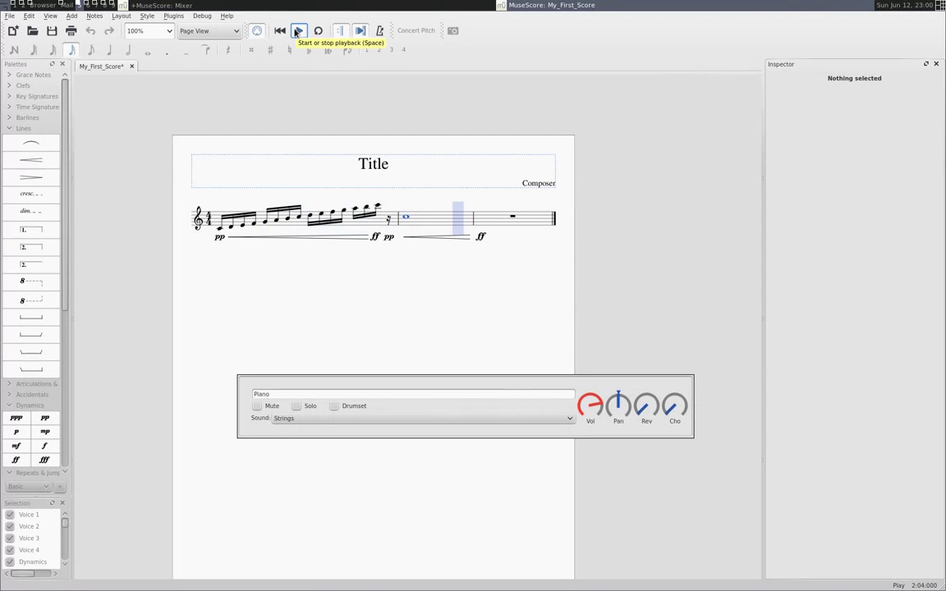
{"action": "left_click", "coordinate": [298, 31]}
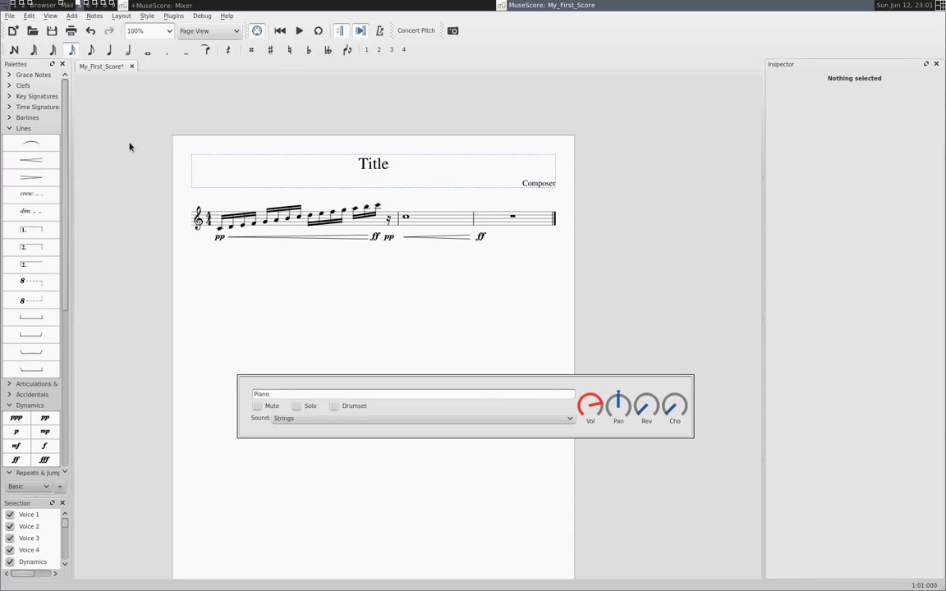
{"action": "left_click", "coordinate": [33, 16]}
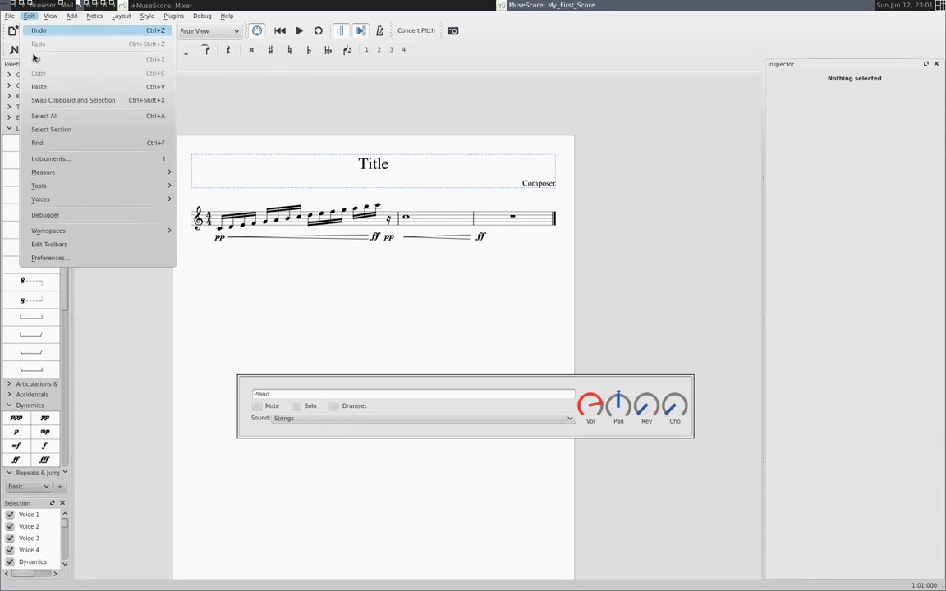
{"action": "left_click", "coordinate": [64, 160]}
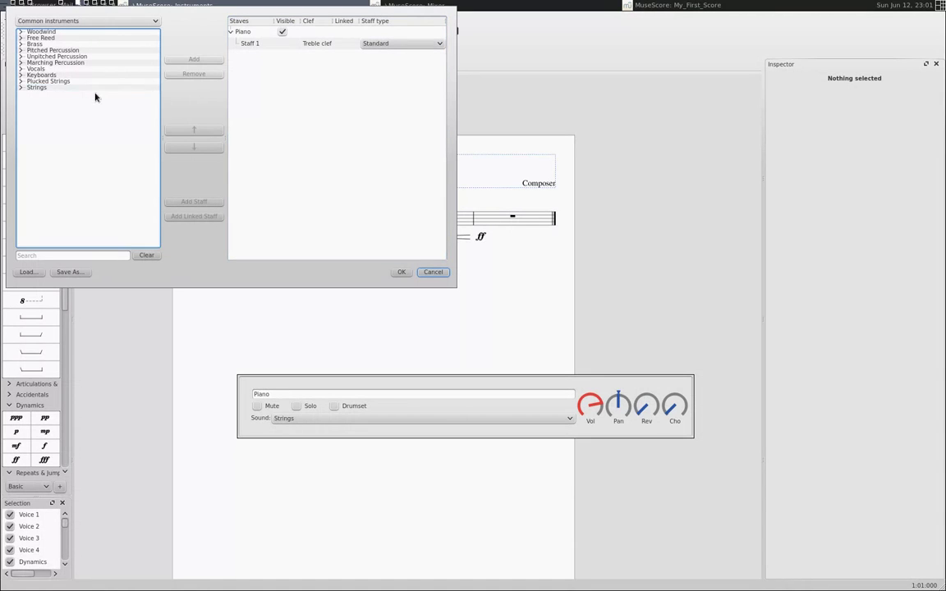
{"action": "left_click", "coordinate": [443, 275]}
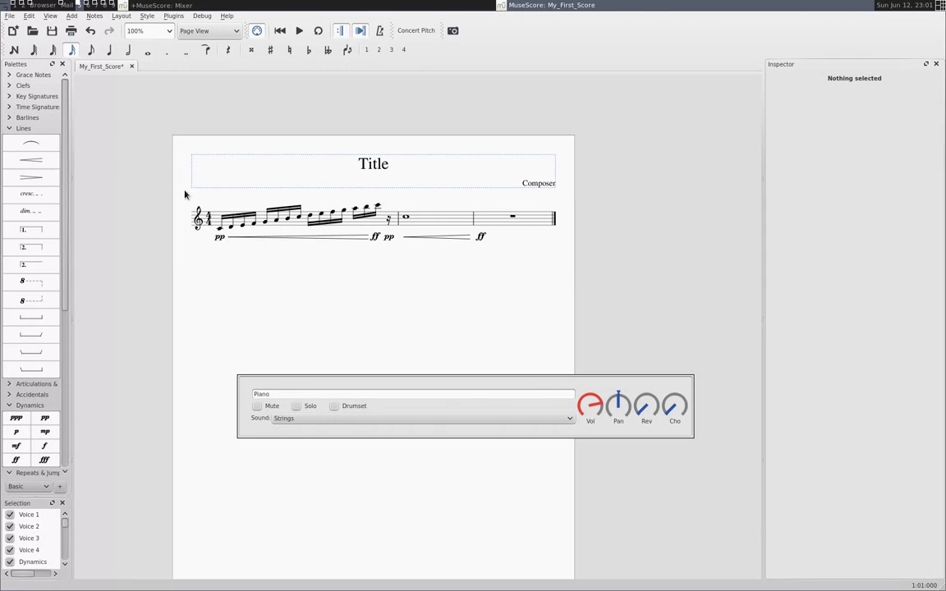
Save the score as the uncompressed MuseScore file My_First_Score.mscx, replacing the existing file.
{"action": "left_click", "coordinate": [10, 16]}
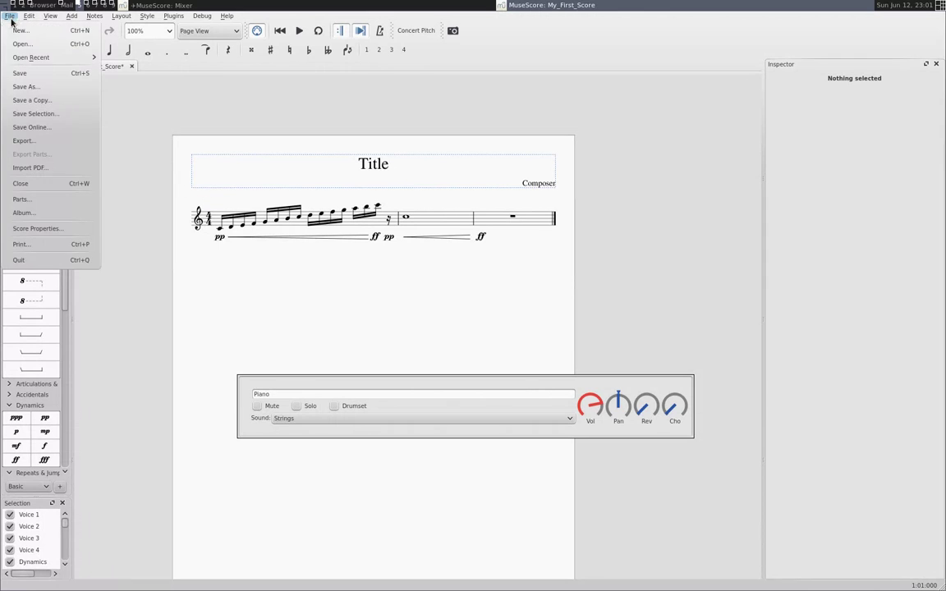
{"action": "left_click", "coordinate": [47, 90]}
{"action": "left_click", "coordinate": [306, 375]}
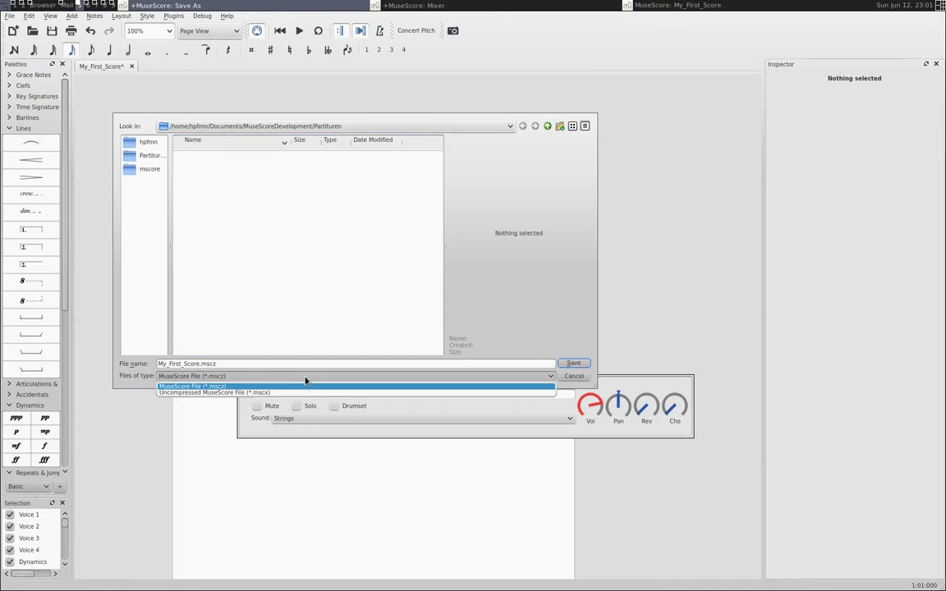
{"action": "left_click", "coordinate": [310, 393]}
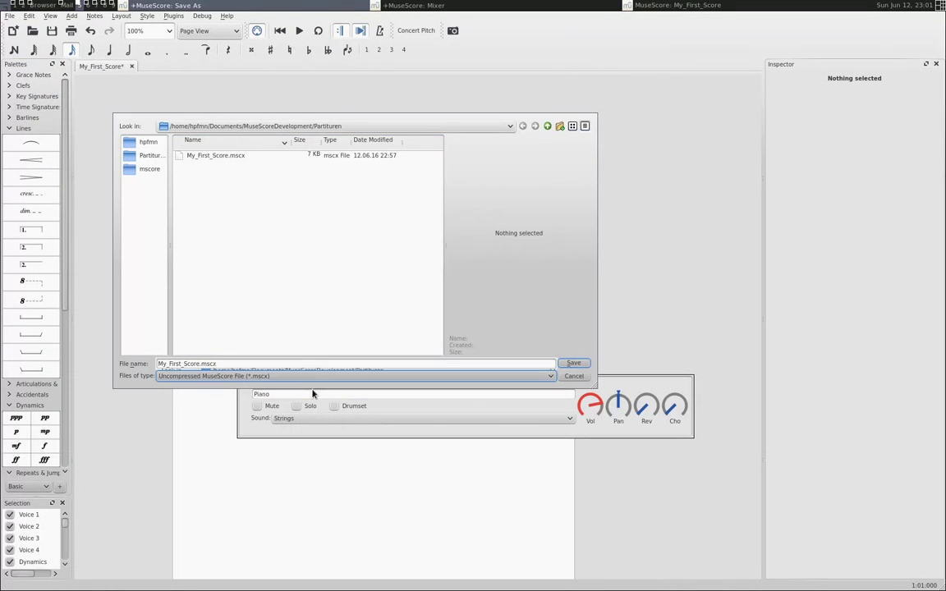
{"action": "left_click", "coordinate": [573, 363]}
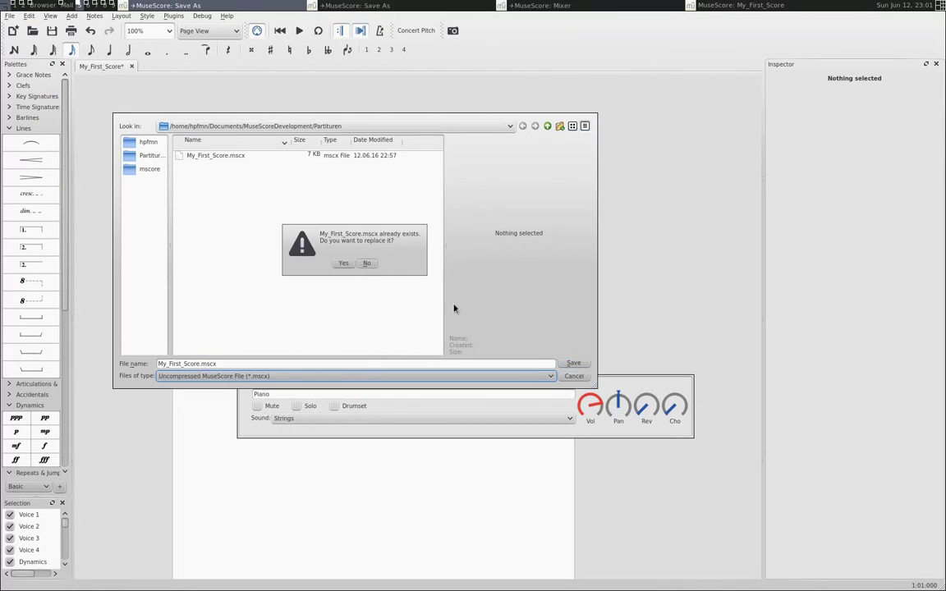
{"action": "left_click", "coordinate": [350, 266]}
Switch to the terminal and open My_First_Score.mscx in vim.
{"action": "key", "text": "alt+Tab"}
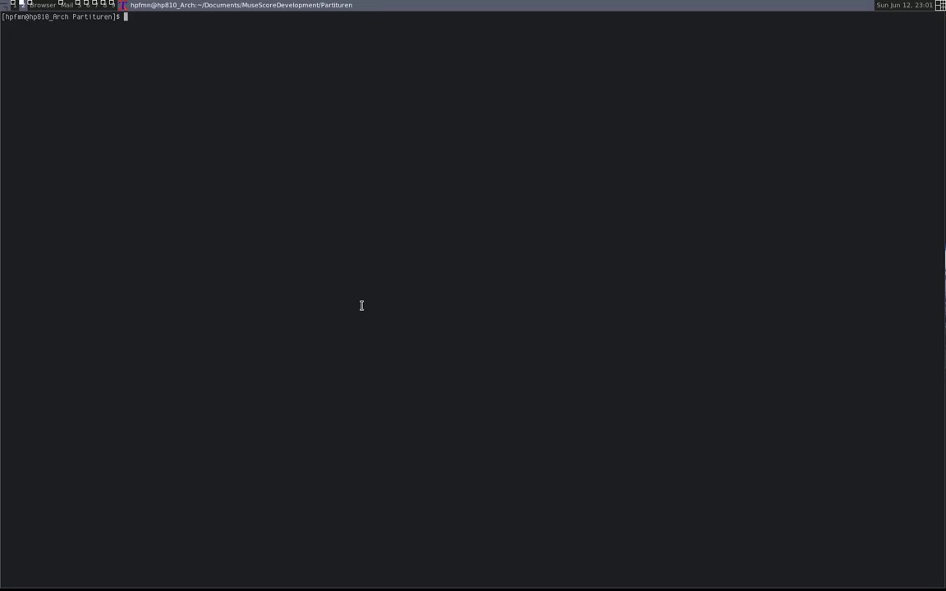
{"action": "type", "text": "vim My_First_Score.mscx"}
{"action": "key", "text": "Return"}
Insert the line <dynamics>expression</dynamics> above the clef line in the Instrument section and save the file.
{"action": "key", "text": "j"}
{"action": "key", "text": "j"}
{"action": "key", "text": "j"}
{"action": "key", "text": "j"}
{"action": "key", "text": "j"}
{"action": "key", "text": "j"}
{"action": "key", "text": "j"}
{"action": "key", "text": "j"}
{"action": "key", "text": "j"}
{"action": "key", "text": "j"}
{"action": "key", "text": "j"}
{"action": "key", "text": "j"}
{"action": "key", "text": "j"}
{"action": "key", "text": "j"}
{"action": "key", "text": "j"}
{"action": "key", "text": "j"}
{"action": "key", "text": "j"}
{"action": "key", "text": "j"}
{"action": "key", "text": "j"}
{"action": "key", "text": "j"}
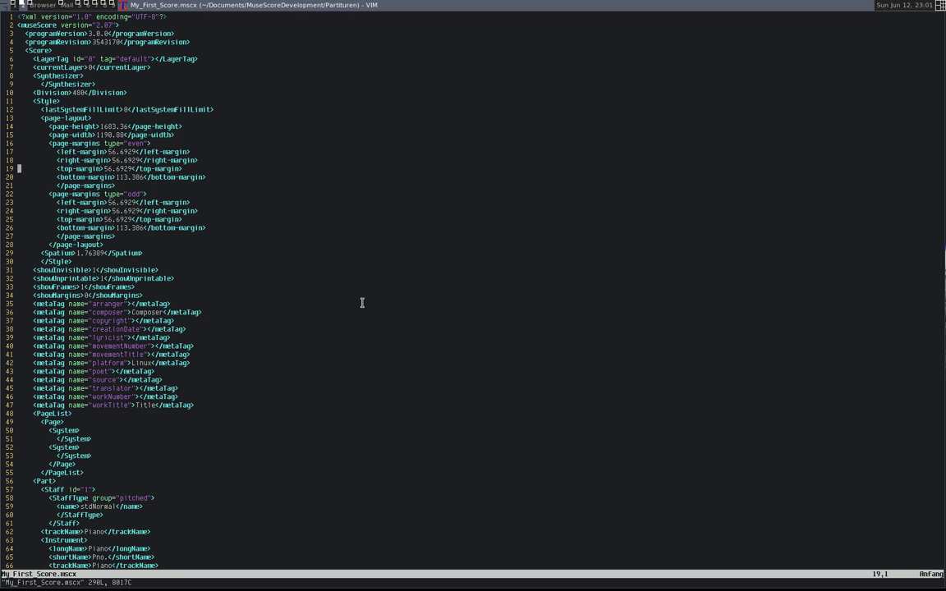
{"action": "key", "text": "j"}
{"action": "key", "text": "j"}
{"action": "key", "text": "j"}
{"action": "key", "text": "j"}
{"action": "key", "text": "j"}
{"action": "key", "text": "j"}
{"action": "key", "text": "j"}
{"action": "key", "text": "j"}
{"action": "key", "text": "j"}
{"action": "key", "text": "j"}
{"action": "key", "text": "j"}
{"action": "key", "text": "j"}
{"action": "key", "text": "j"}
{"action": "key", "text": "j"}
{"action": "key", "text": "j"}
{"action": "key", "text": "j"}
{"action": "key", "text": "j"}
{"action": "key", "text": "j"}
{"action": "key", "text": "j"}
{"action": "key", "text": "j"}
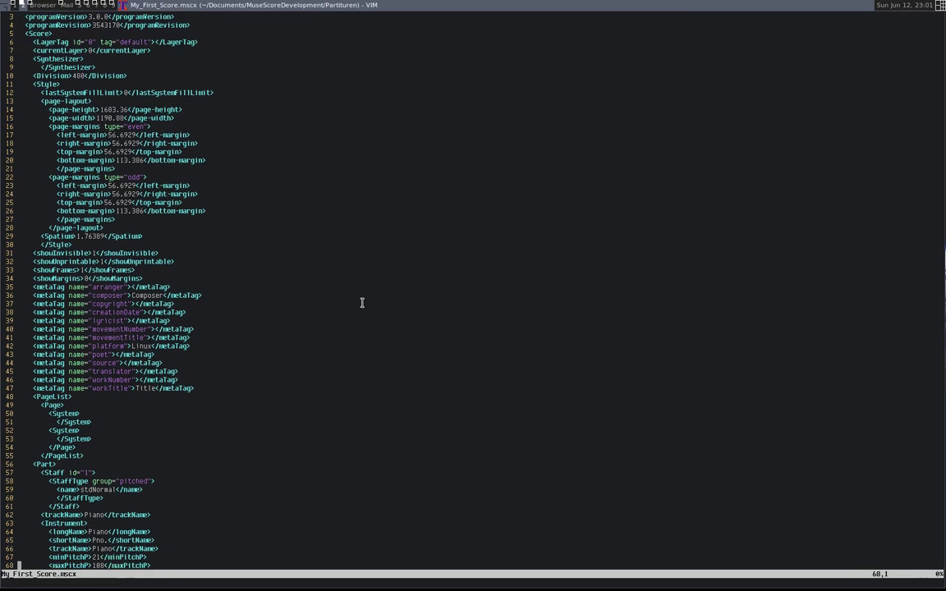
{"action": "key", "text": "j"}
{"action": "key", "text": "j"}
{"action": "key", "text": "j"}
{"action": "key", "text": "k"}
{"action": "key", "text": "k"}
{"action": "key", "text": "k"}
{"action": "key", "text": "k"}
{"action": "key", "text": "k"}
{"action": "key", "text": "k"}
{"action": "key", "text": "k"}
{"action": "key", "text": "k"}
{"action": "key", "text": "k"}
{"action": "key", "text": "k"}
{"action": "key", "text": "k"}
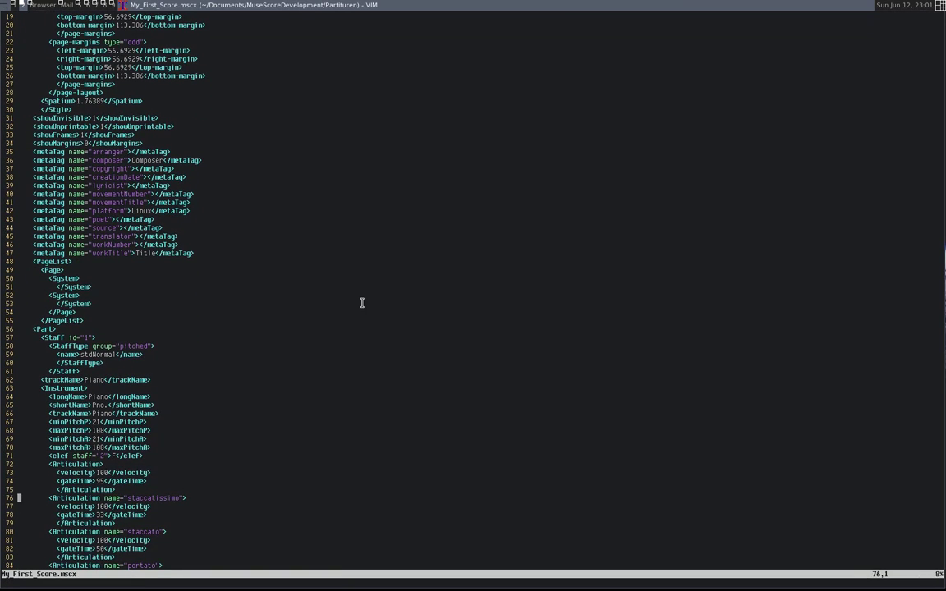
{"action": "key", "text": "k"}
{"action": "key", "text": "k"}
{"action": "type", "text": "O"}
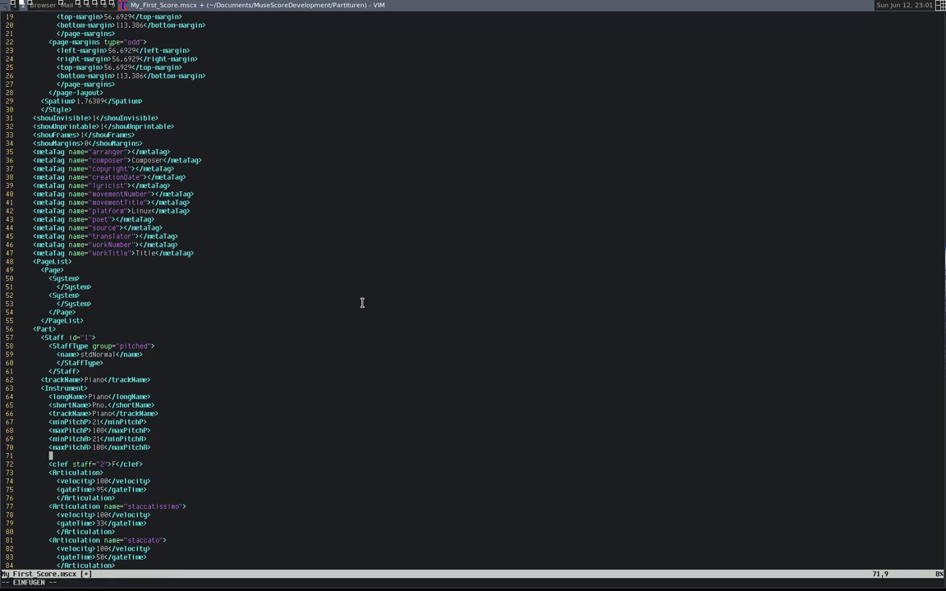
{"action": "type", "text": "<"}
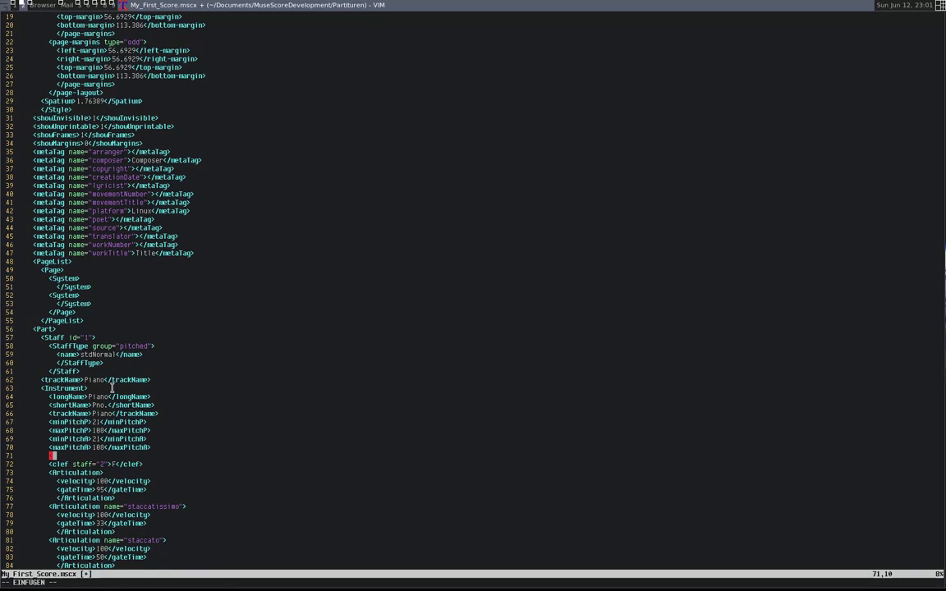
{"action": "type", "text": "dynamics"}
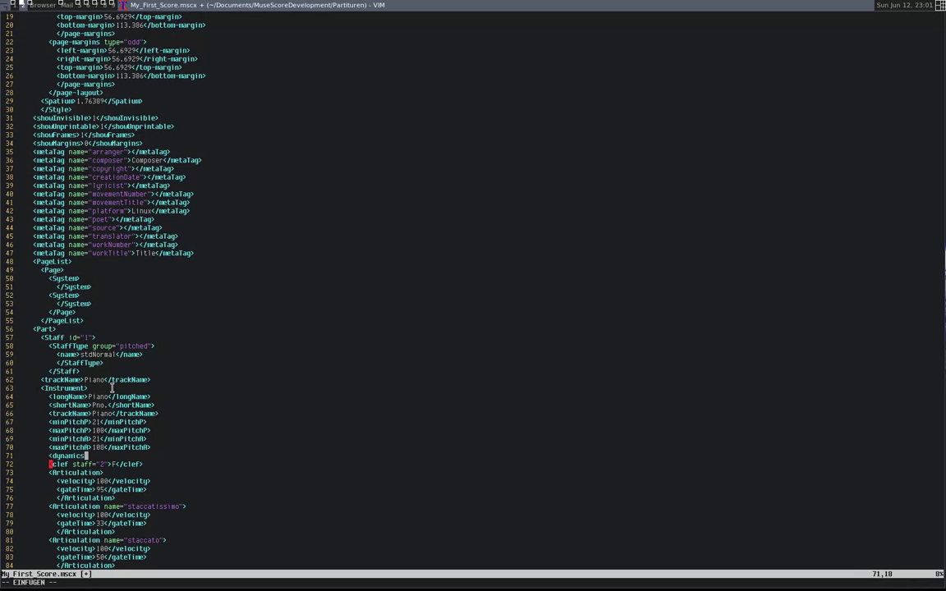
{"action": "type", "text": ">expression</dynamics>"}
{"action": "key", "text": "Escape"}
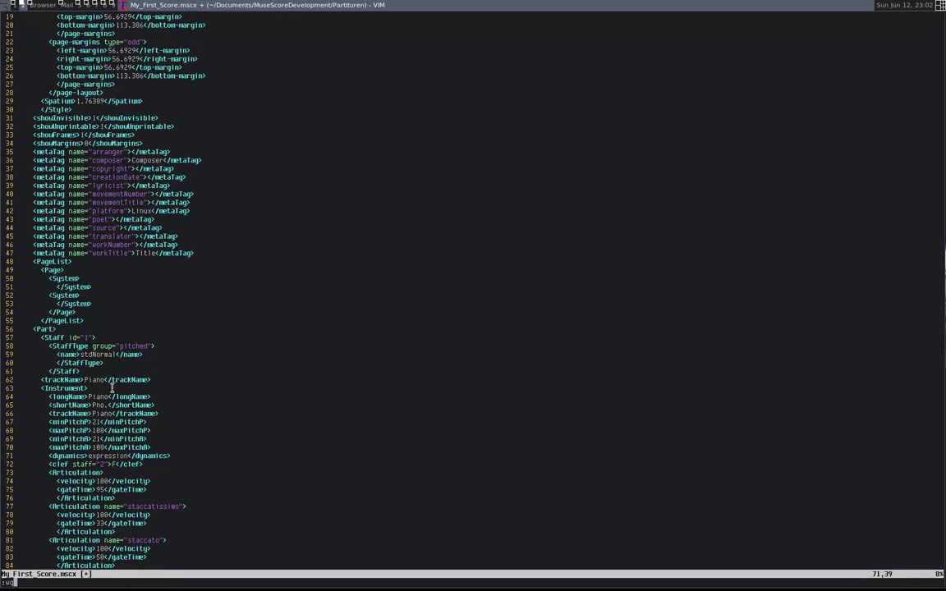
{"action": "type", "text": ":w"}
{"action": "key", "text": "Return"}
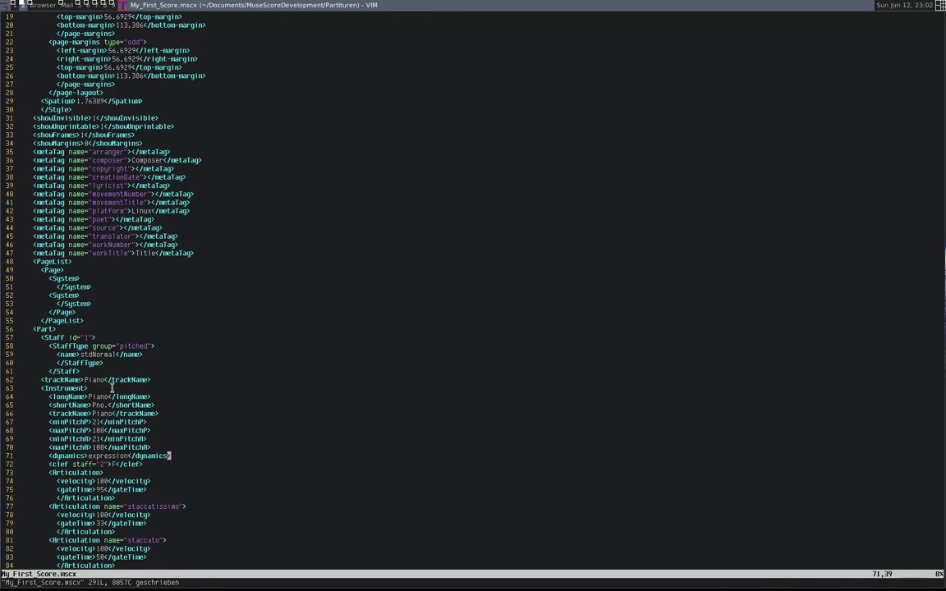
Switch back to MuseScore, close and reopen My_First_Score.mscx, and play the reloaded score back.
{"action": "key", "text": "alt+Tab"}
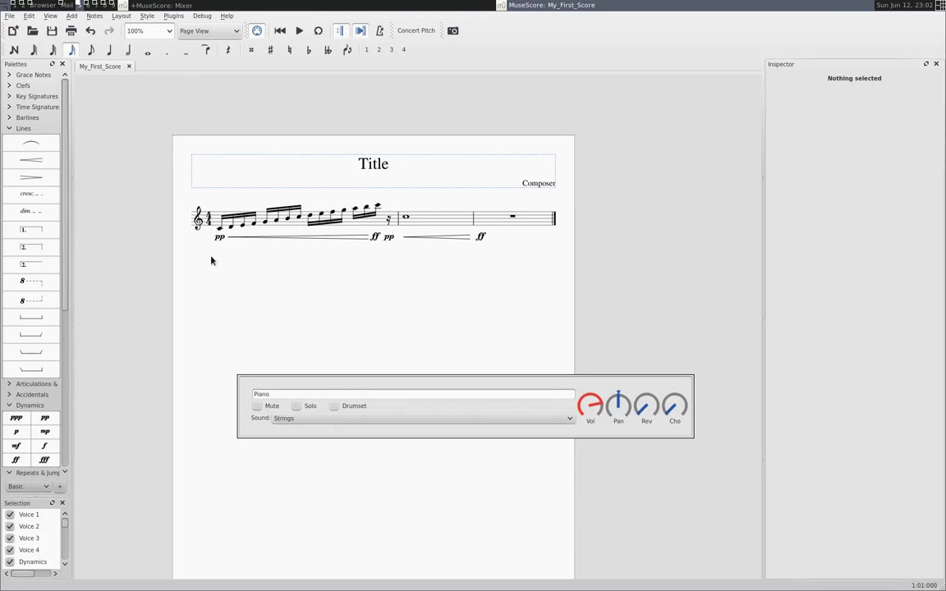
{"action": "left_click", "coordinate": [128, 65]}
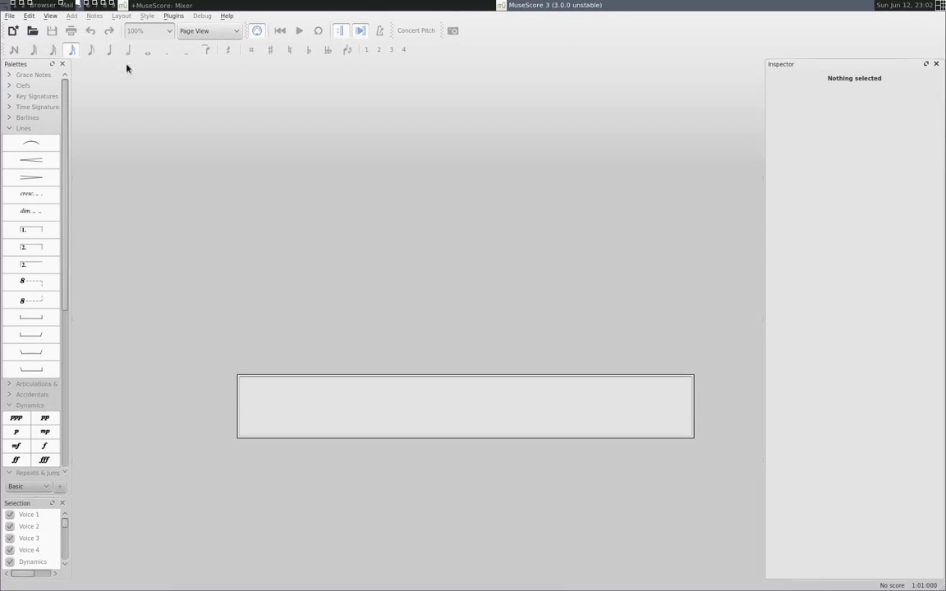
{"action": "left_click", "coordinate": [10, 16]}
{"action": "left_click", "coordinate": [26, 46]}
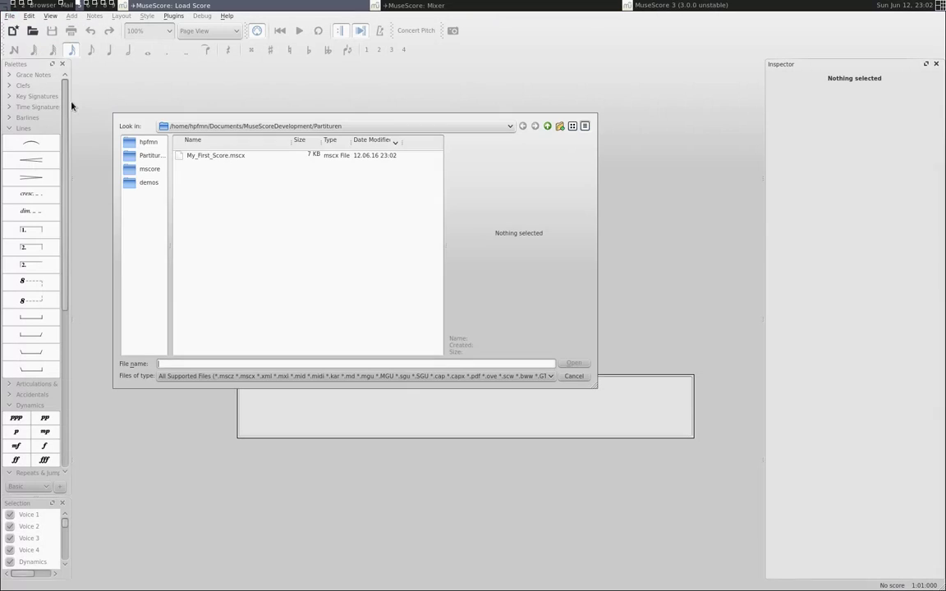
{"action": "double_click", "coordinate": [219, 156]}
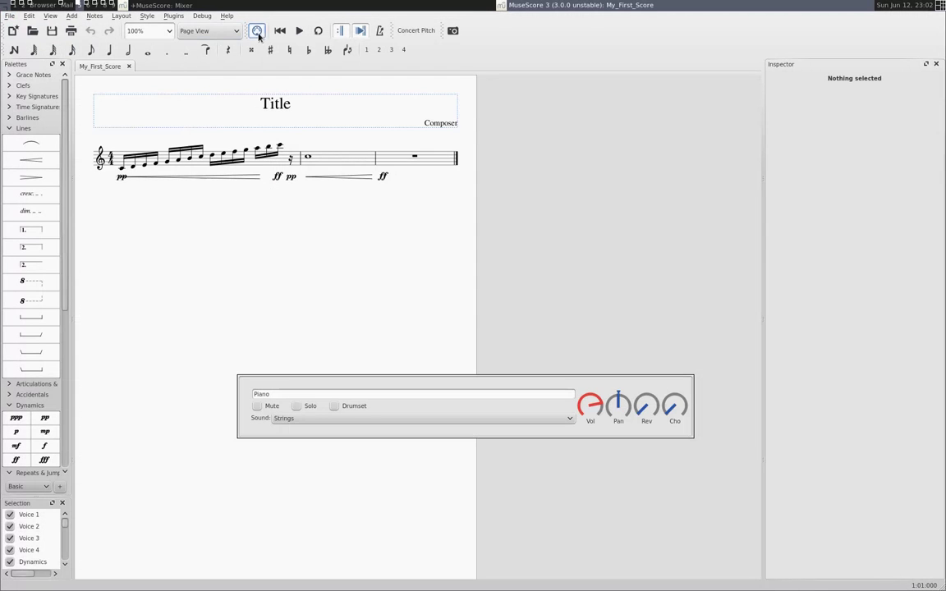
{"action": "left_click", "coordinate": [300, 32]}
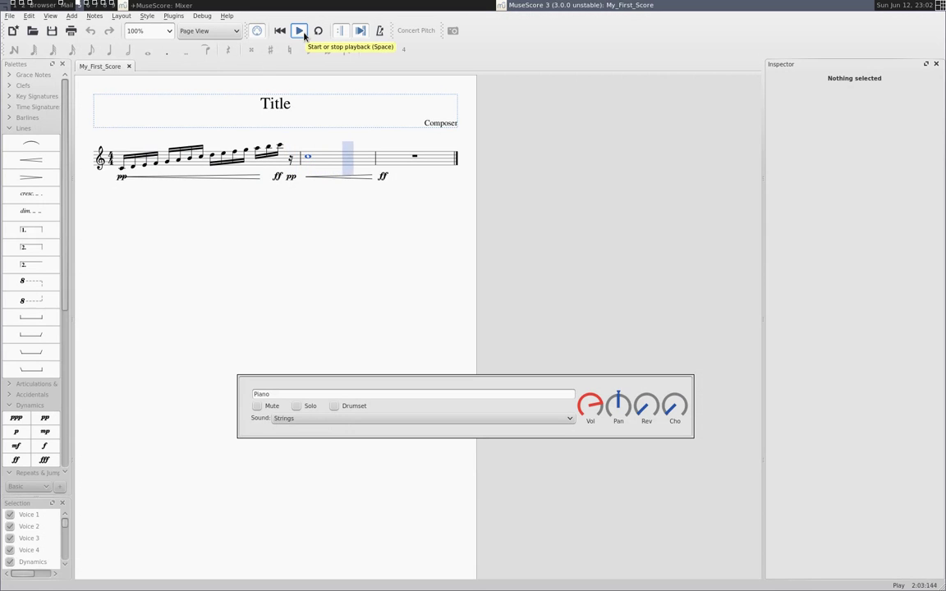
{"action": "left_click", "coordinate": [300, 31]}
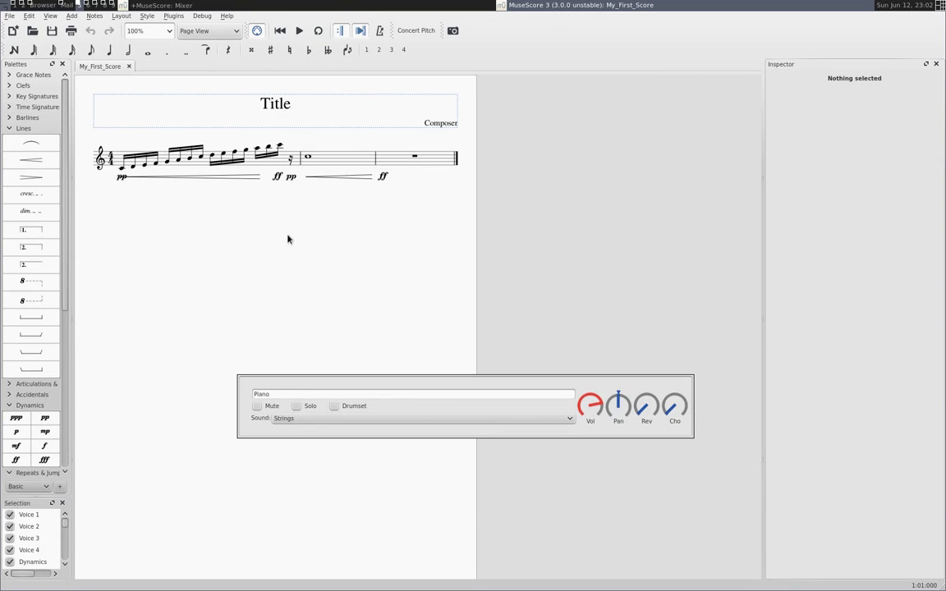
Enable Show MIDI controls in Mixer in the Score preferences and apply the change.
{"action": "left_click", "coordinate": [34, 18]}
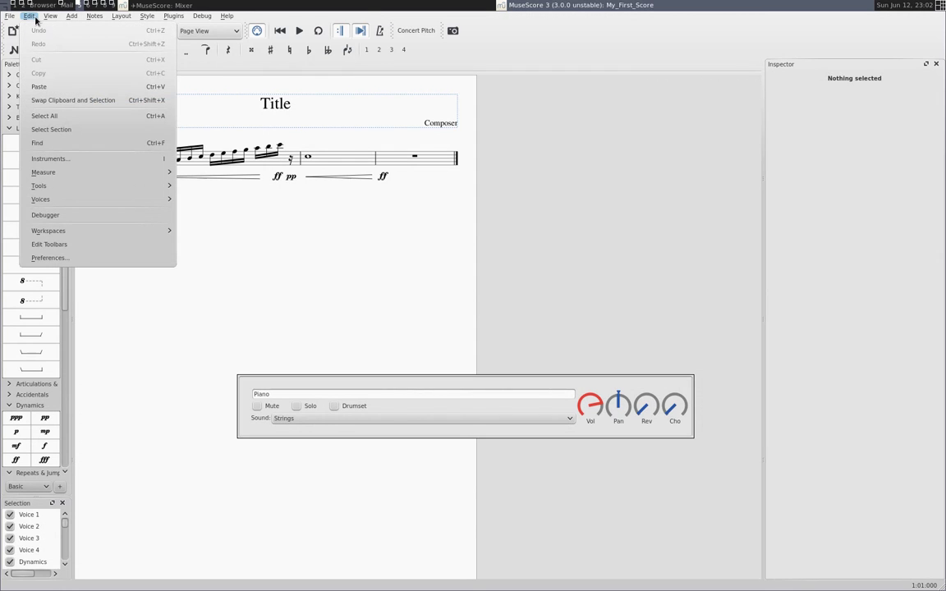
{"action": "left_click", "coordinate": [93, 256]}
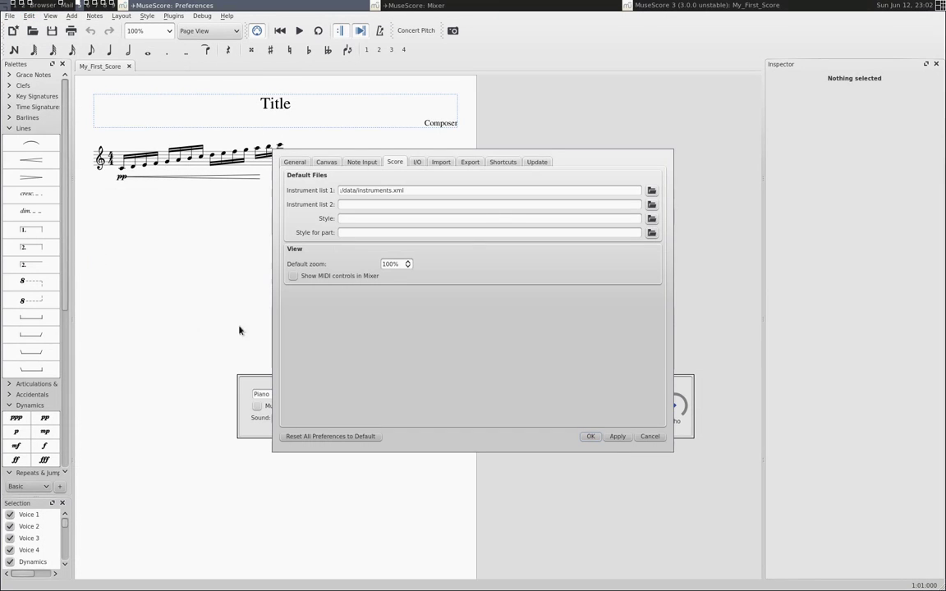
{"action": "left_click", "coordinate": [424, 161]}
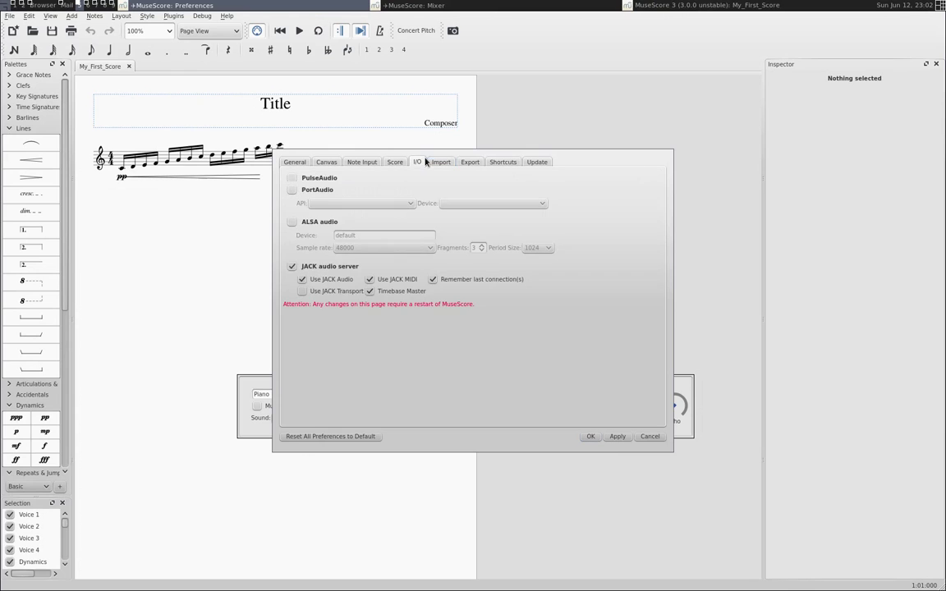
{"action": "left_click", "coordinate": [397, 162]}
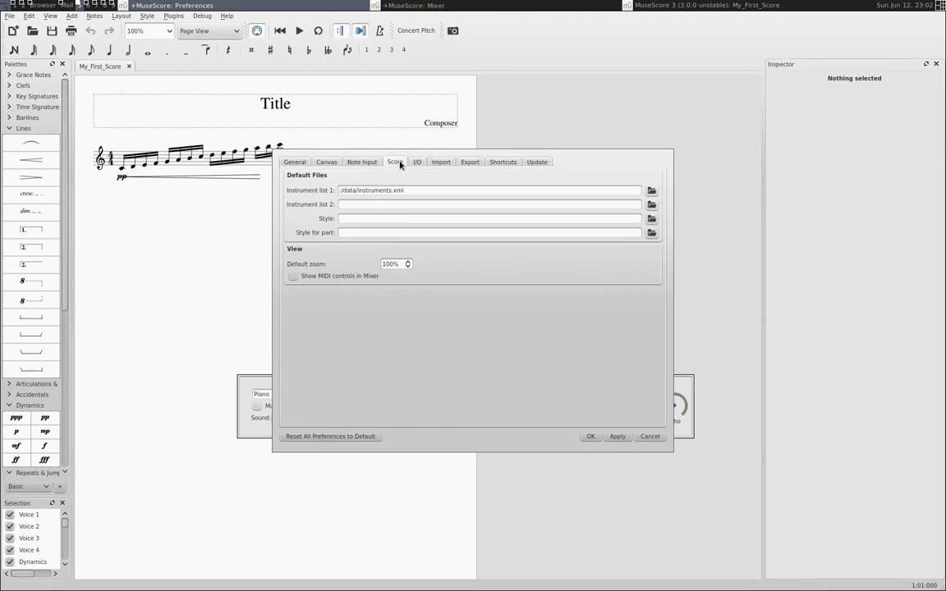
{"action": "left_click", "coordinate": [336, 276]}
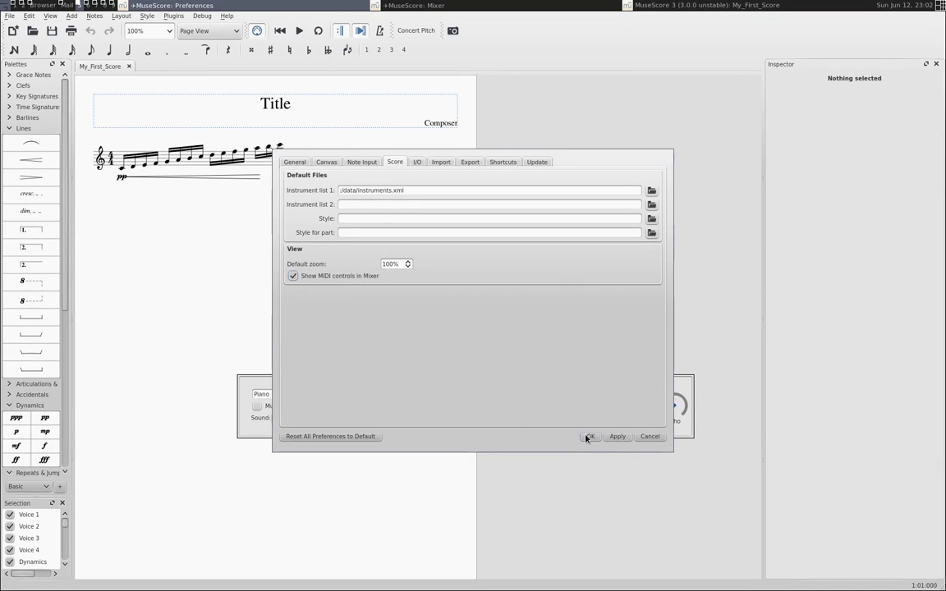
{"action": "left_click", "coordinate": [588, 438]}
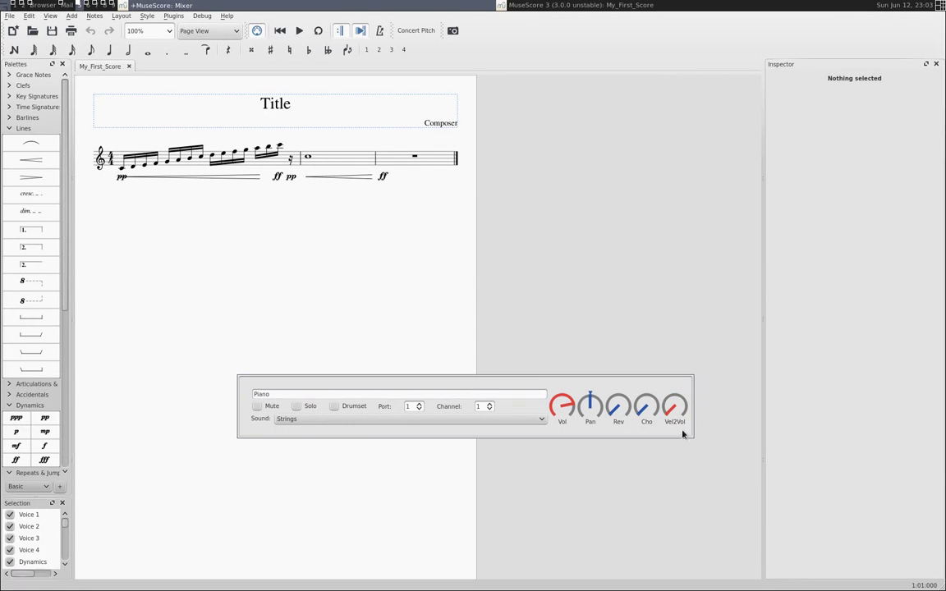
Play the score back and stop playback after the held note's crescendo.
{"action": "left_click", "coordinate": [298, 31]}
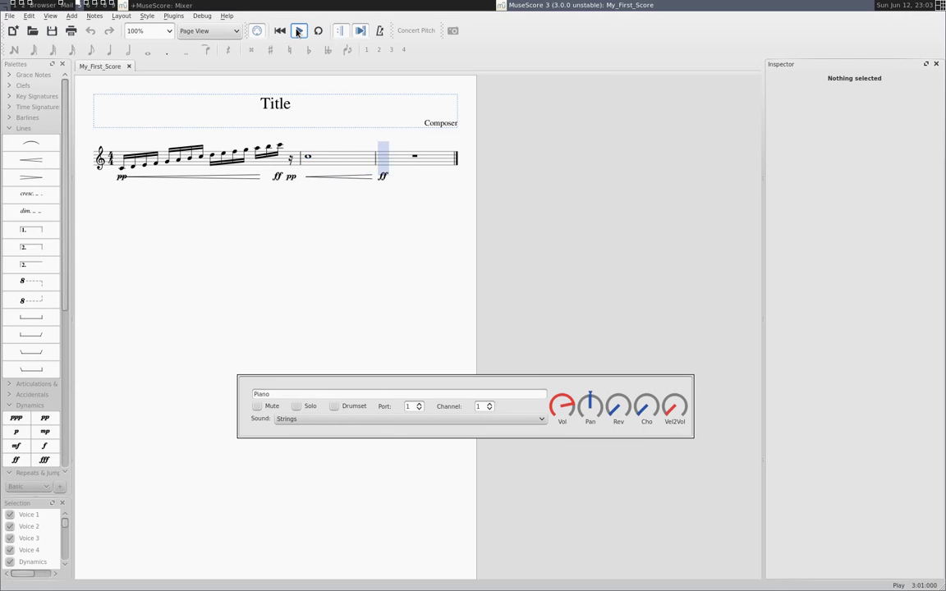
{"action": "left_click", "coordinate": [298, 31]}
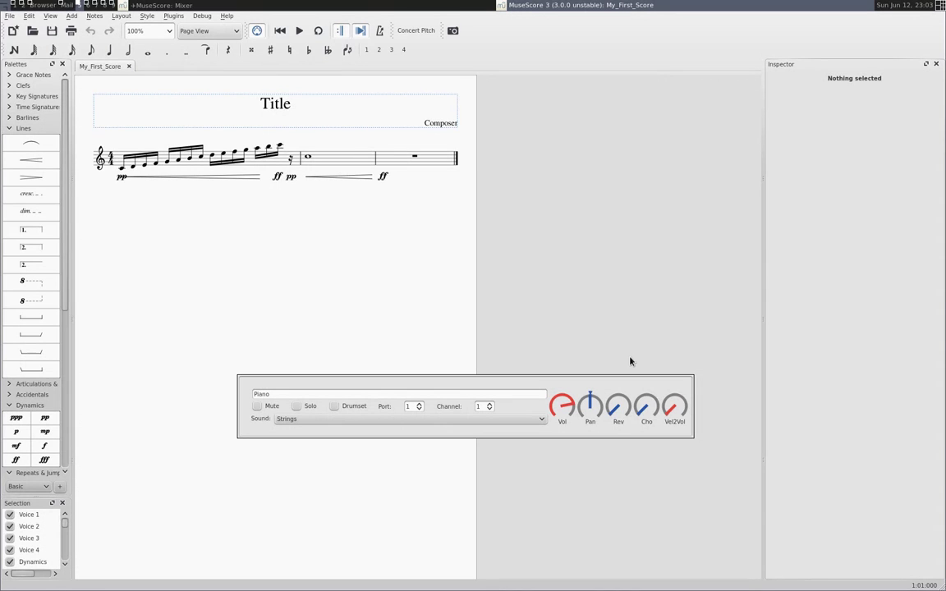
Switch to vim, insert the line <fixedVelocity>127</fixedVelocity> below the expression dynamics line in the Instrument section, and save the file.
{"action": "key", "text": "alt+Tab"}
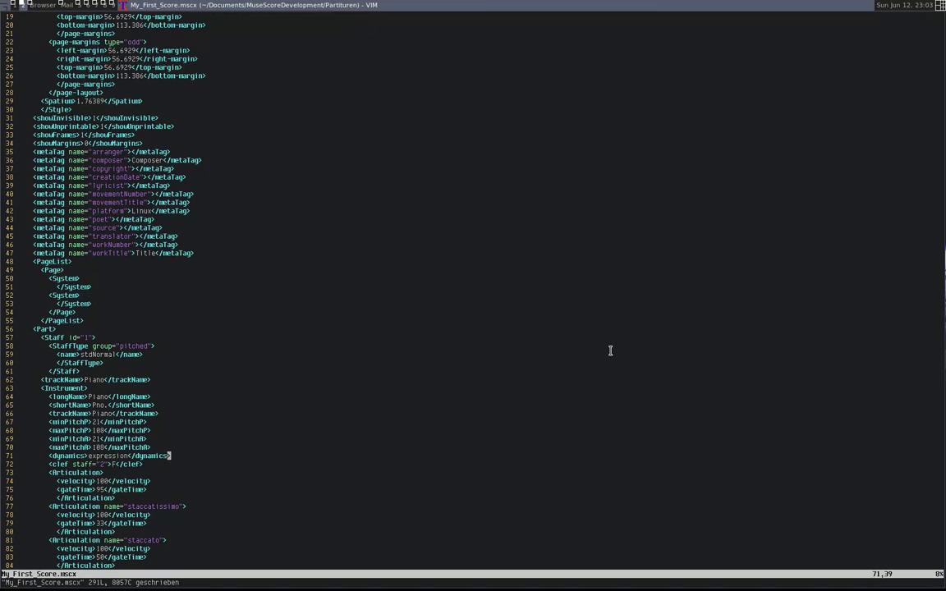
{"action": "type", "text": "o"}
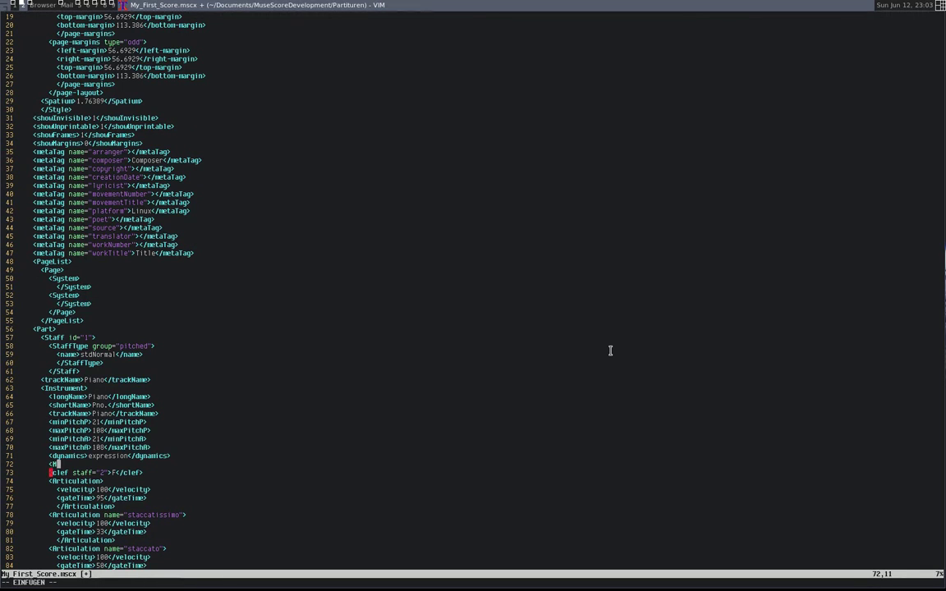
{"action": "type", "text": "<fixedVelocity>127</"}
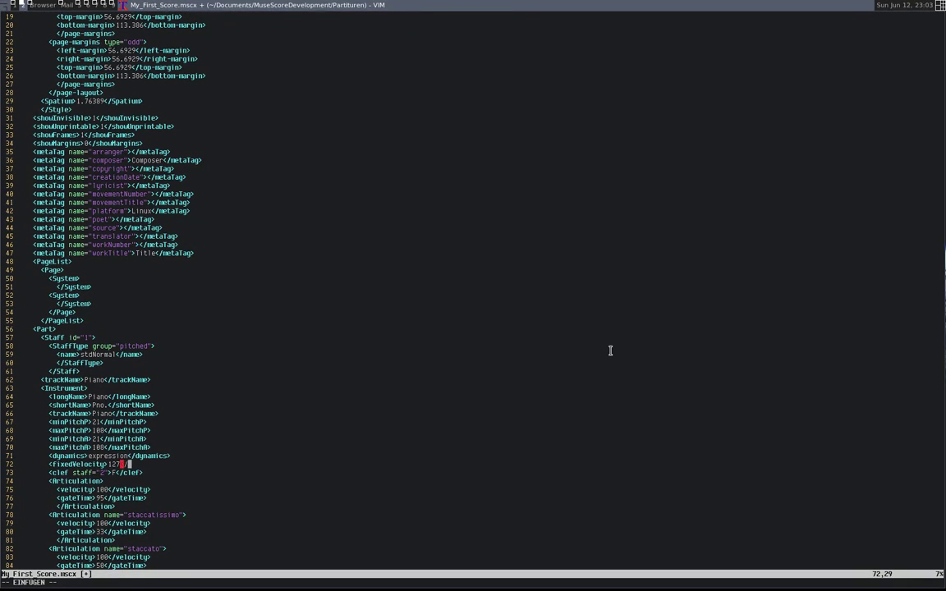
{"action": "type", "text": "fixedVelocity>"}
{"action": "key", "text": "Escape"}
{"action": "type", "text": ":w"}
{"action": "key", "text": "Return"}
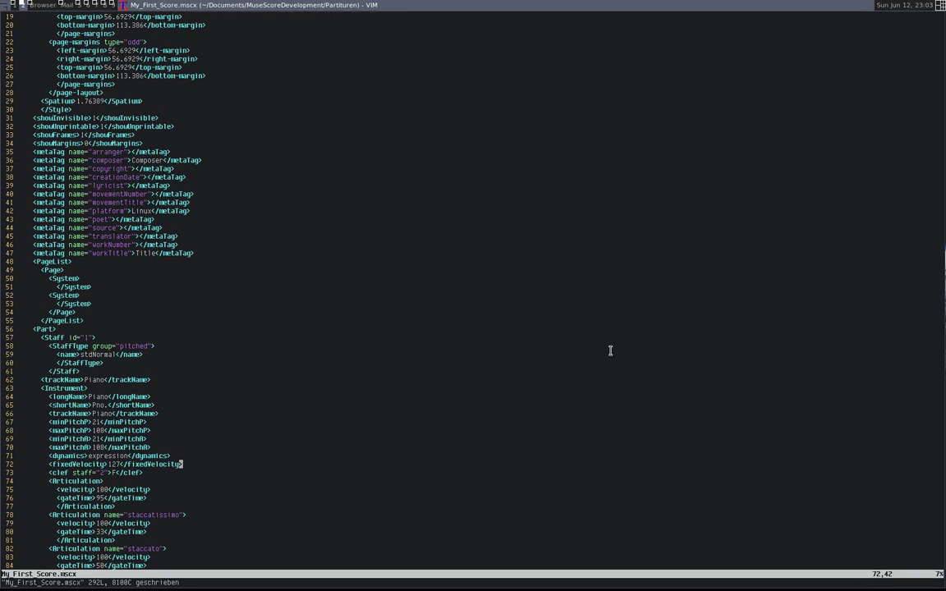
Return to MuseScore, reload My_First_Score.mscx by closing and reopening it, and listen to its playback.
{"action": "key", "text": "alt+Tab"}
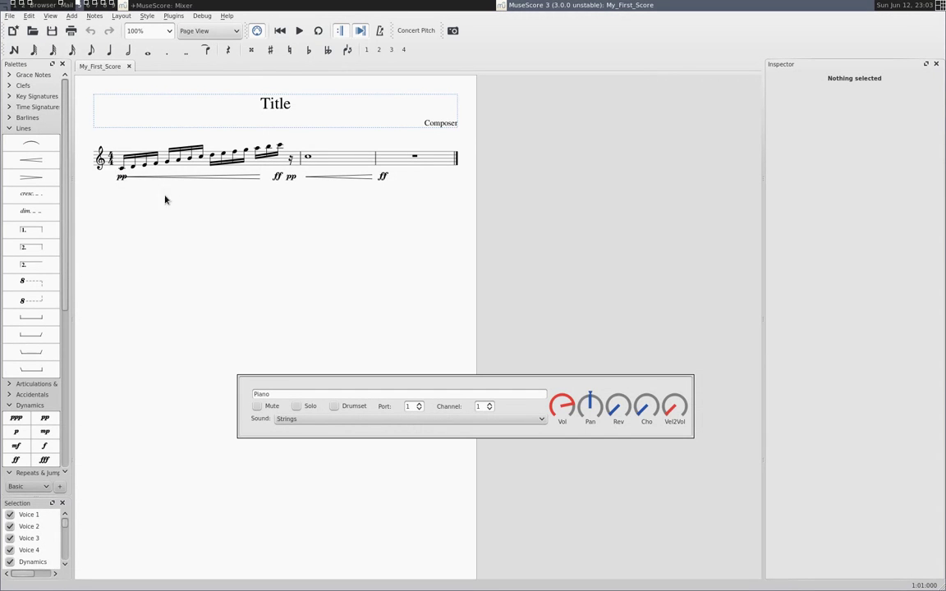
{"action": "left_click", "coordinate": [128, 67]}
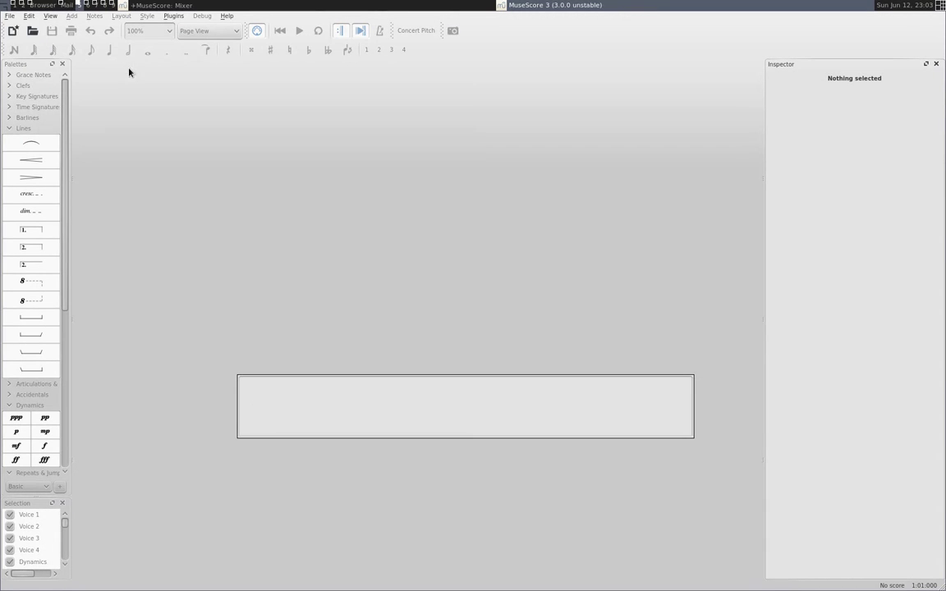
{"action": "left_click", "coordinate": [8, 15]}
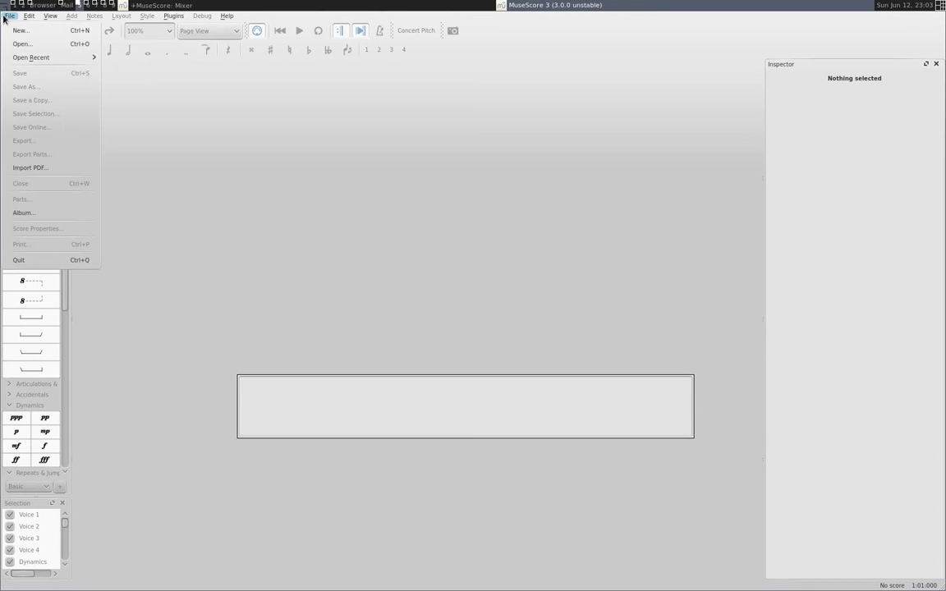
{"action": "left_click", "coordinate": [46, 45]}
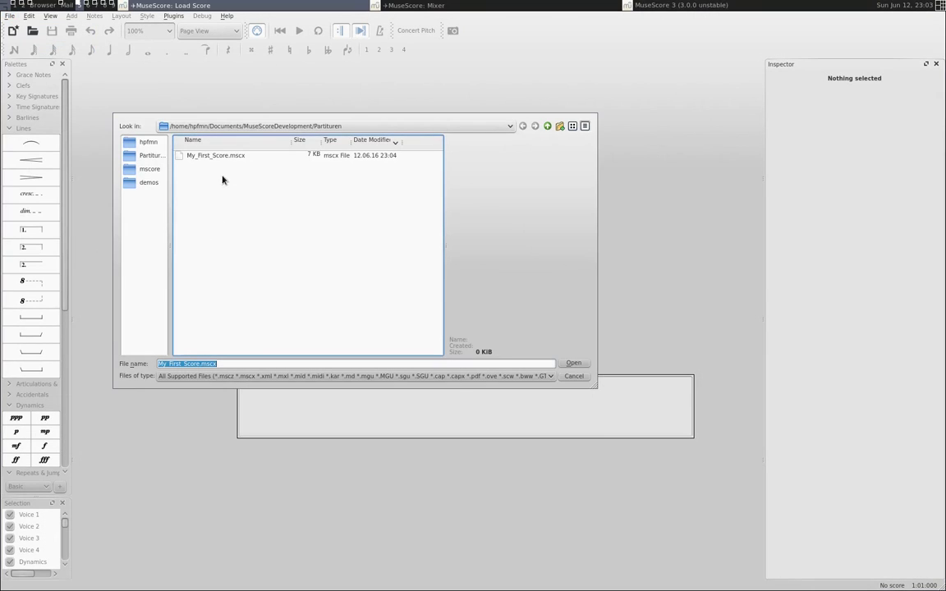
{"action": "double_click", "coordinate": [226, 151]}
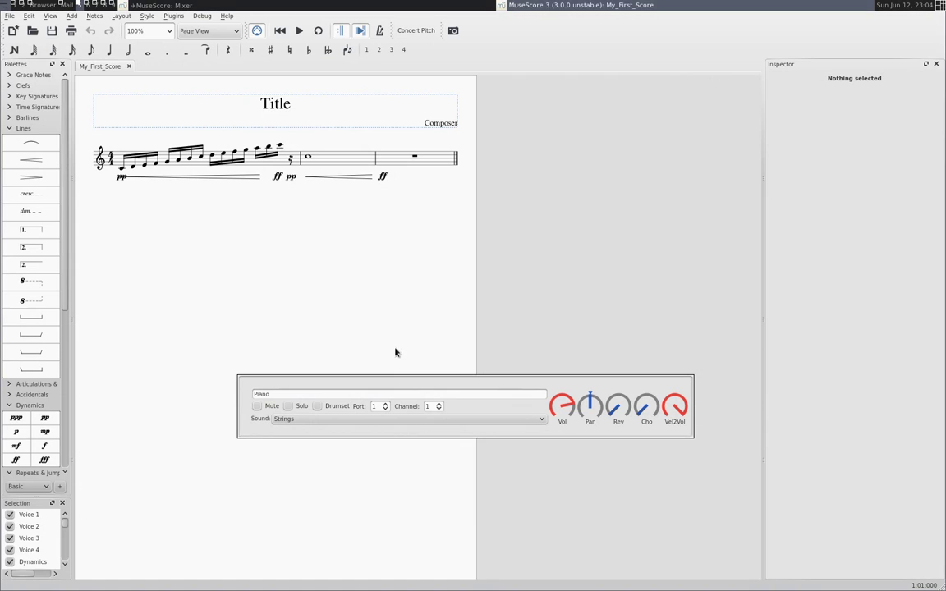
{"action": "left_click", "coordinate": [299, 32]}
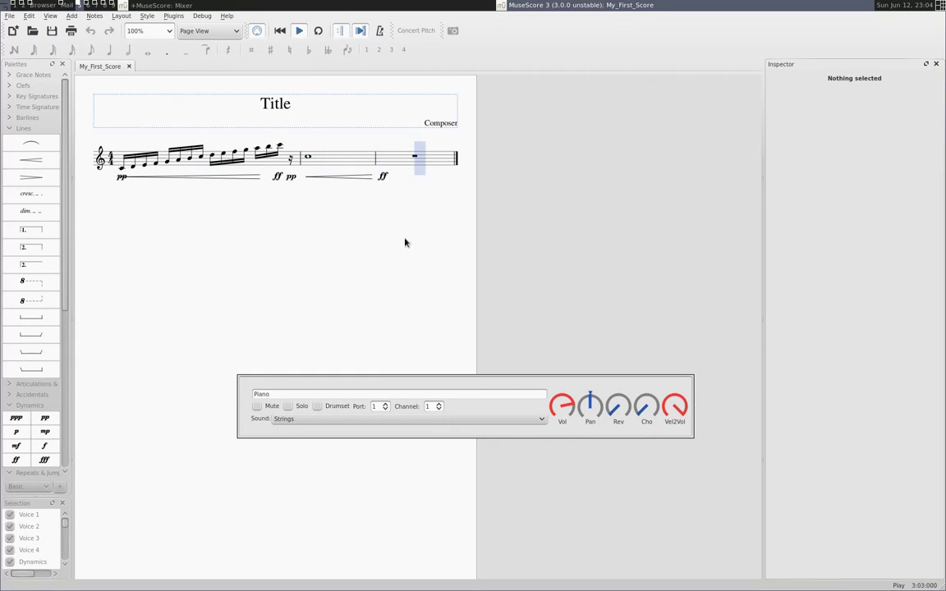
{"action": "key", "text": "space"}
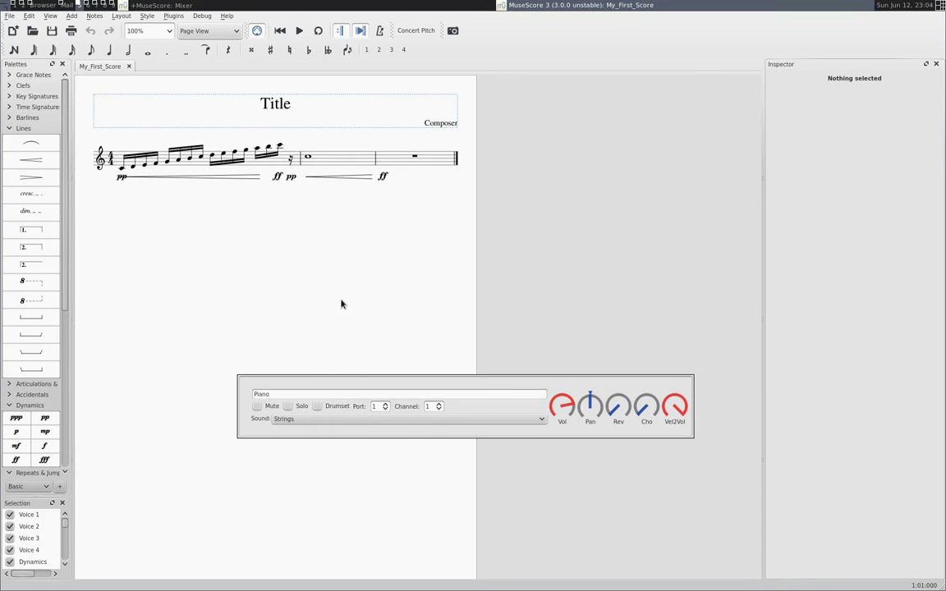
Change the G4 sixteenth note on beat 2 of measure 1 to a half note and play the score from the start.
{"action": "left_click", "coordinate": [353, 177]}
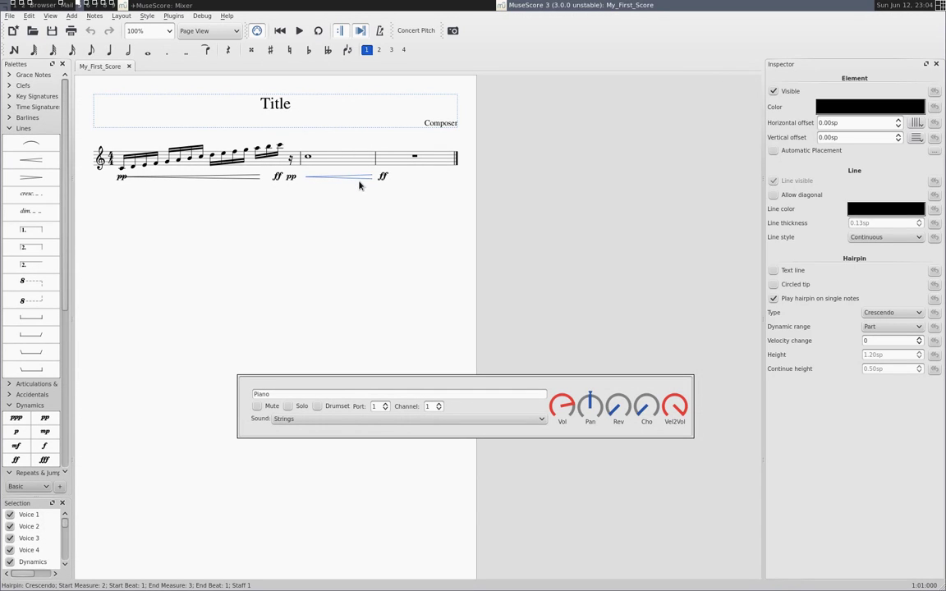
{"action": "left_click", "coordinate": [150, 144]}
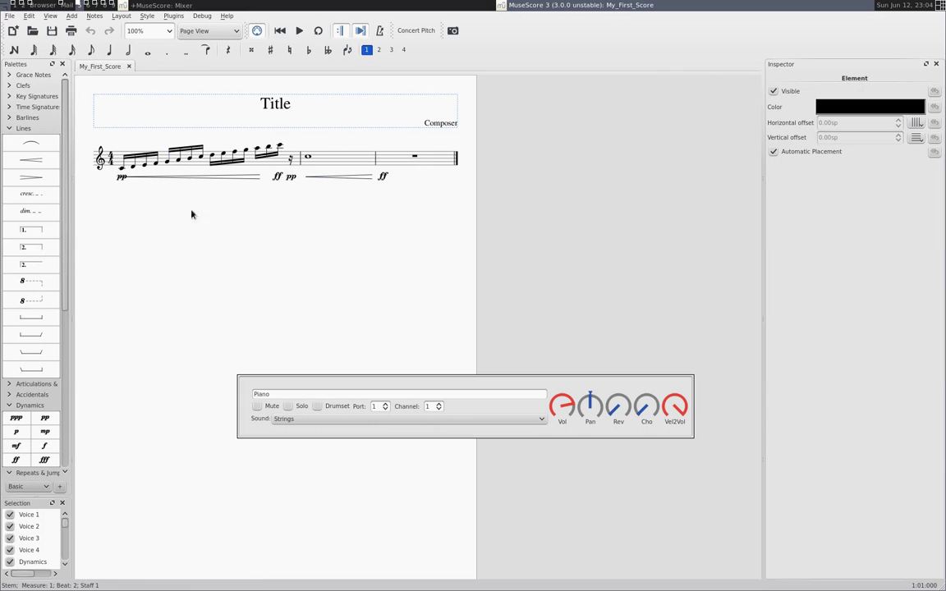
{"action": "left_click", "coordinate": [167, 164]}
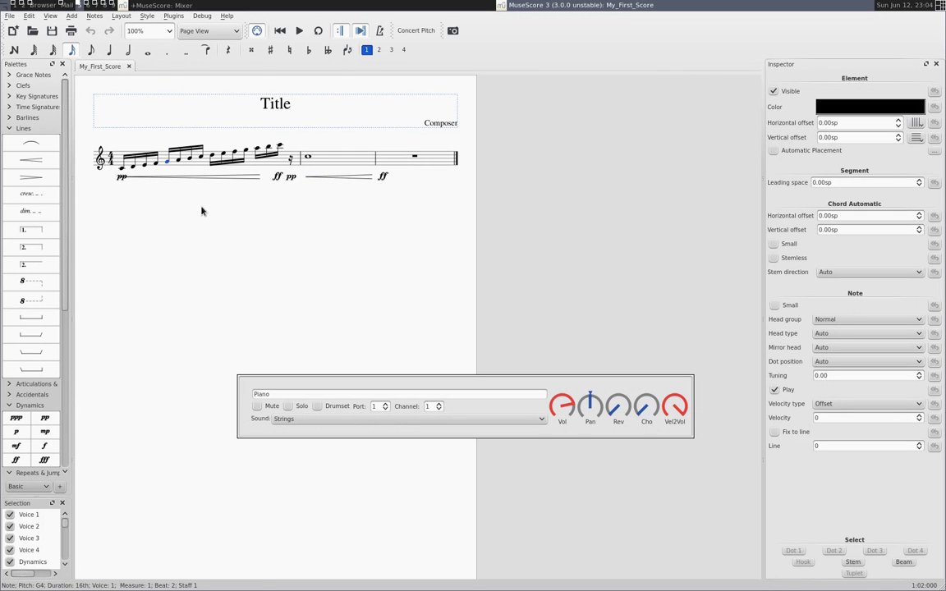
{"action": "left_click", "coordinate": [127, 51]}
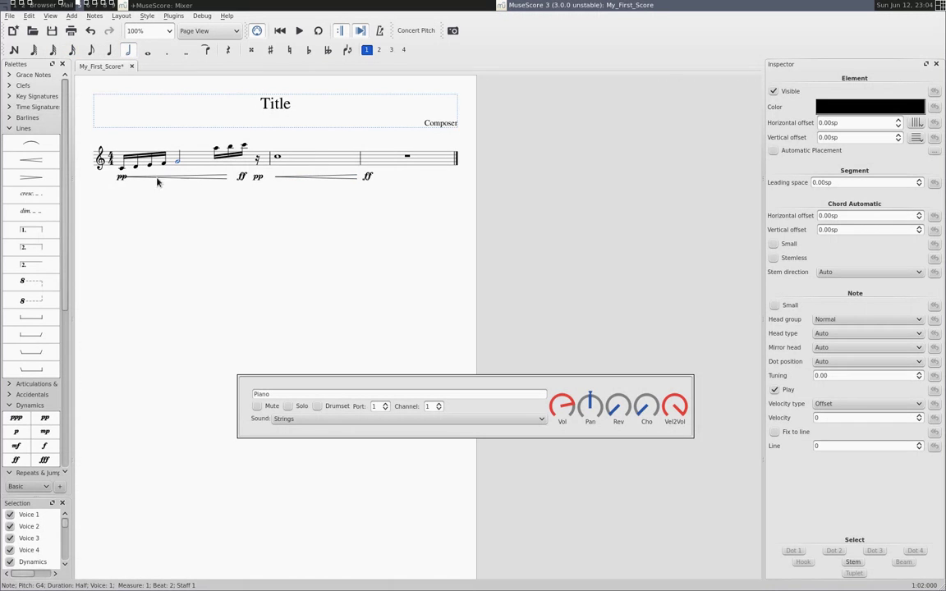
{"action": "key", "text": "space"}
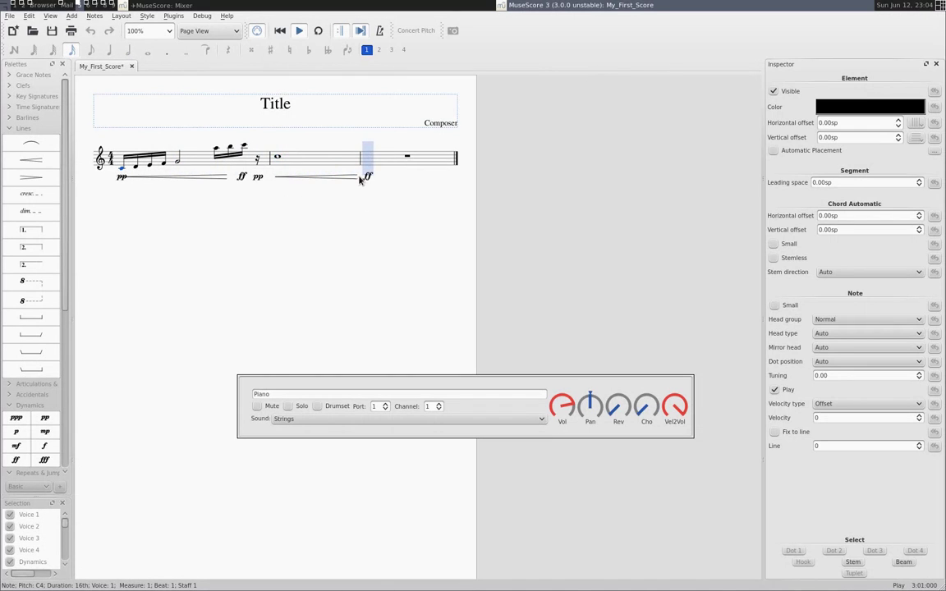
{"action": "key", "text": "space"}
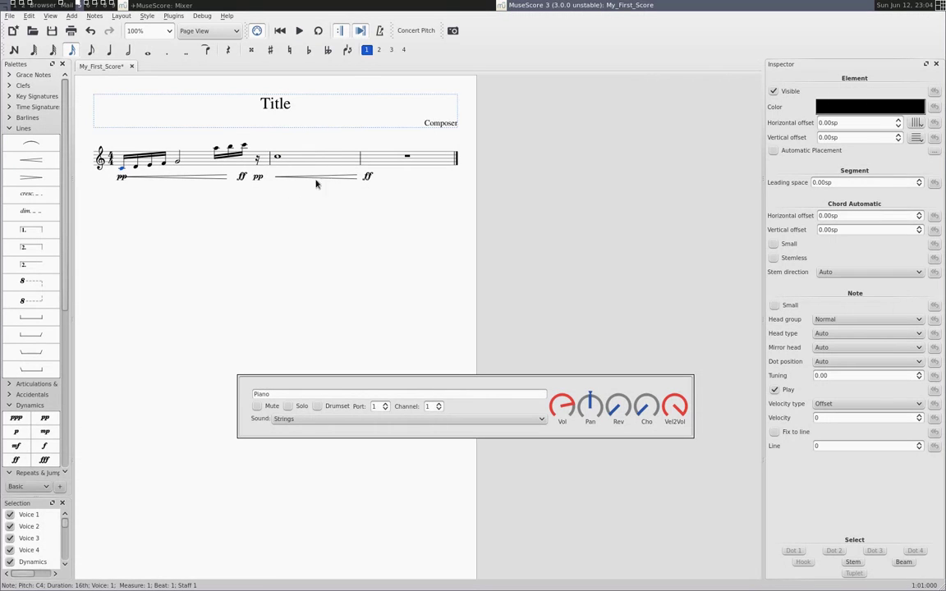
Turn off Play hairpin on single notes for the crescendo in measure 1 and play the score from its first note.
{"action": "left_click", "coordinate": [196, 180]}
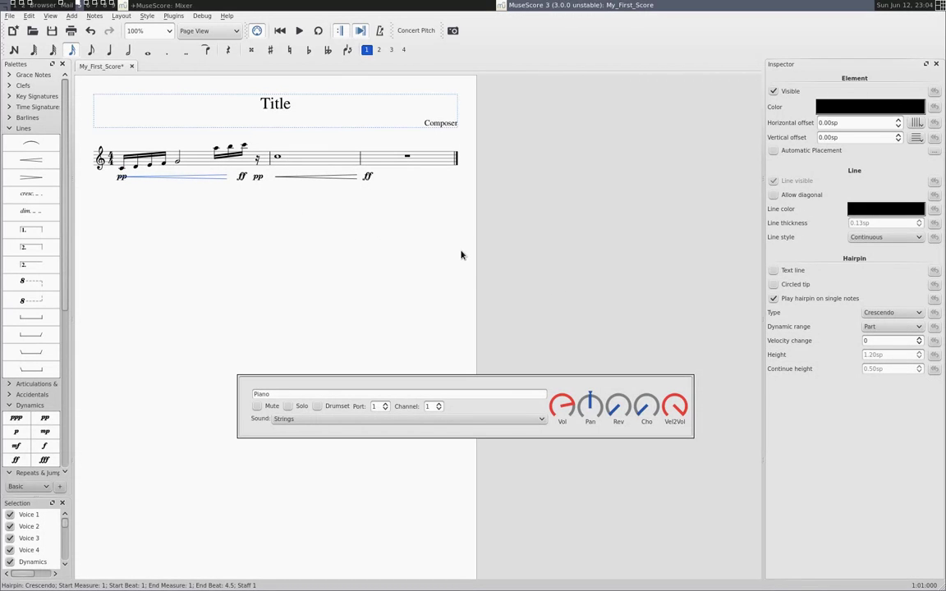
{"action": "left_click", "coordinate": [824, 301]}
{"action": "left_click", "coordinate": [121, 167]}
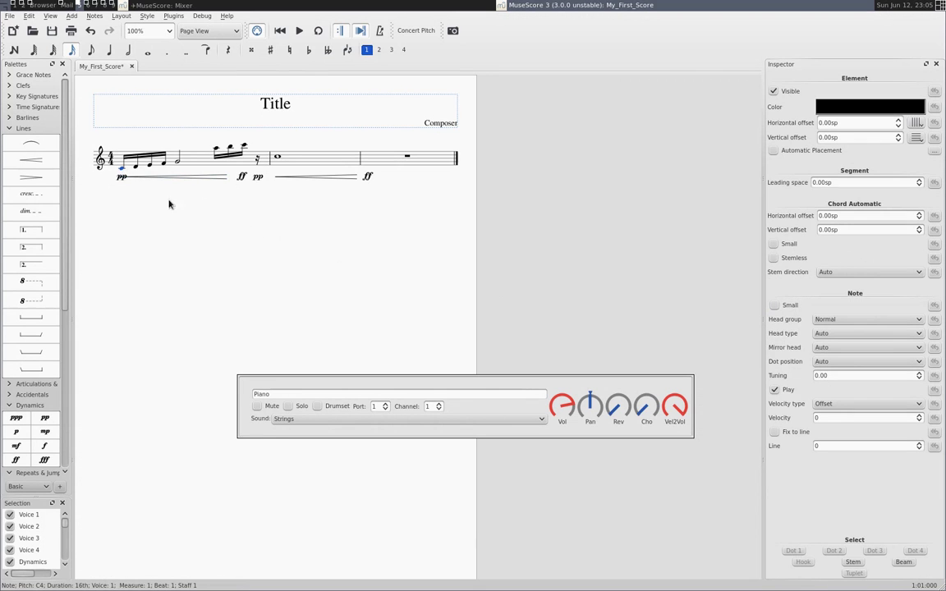
{"action": "key", "text": "space"}
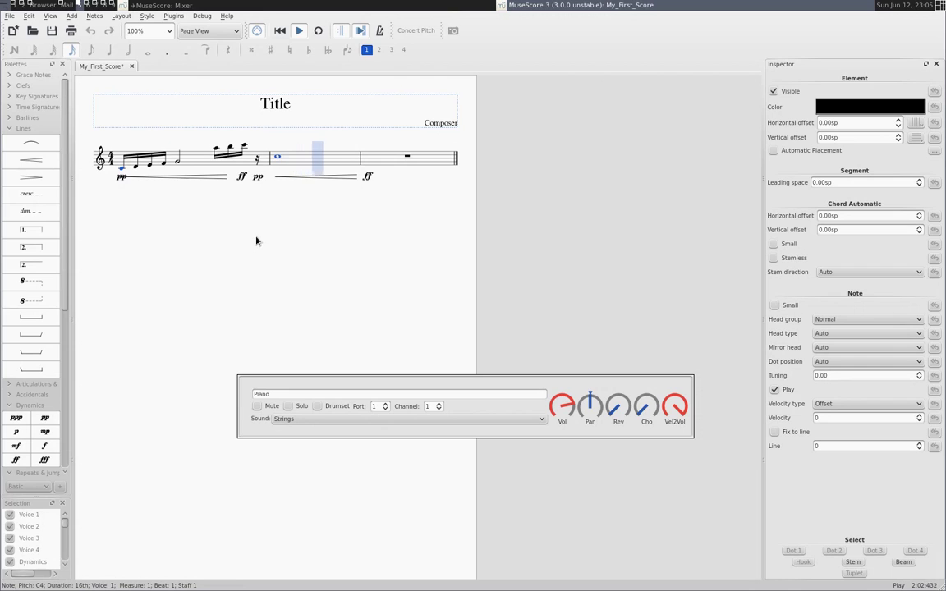
{"action": "key", "text": "space"}
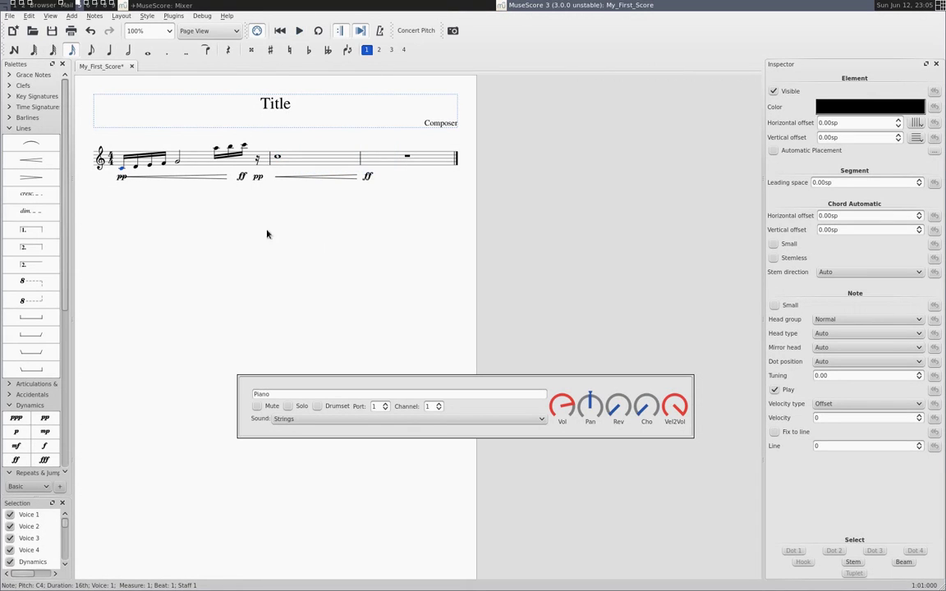